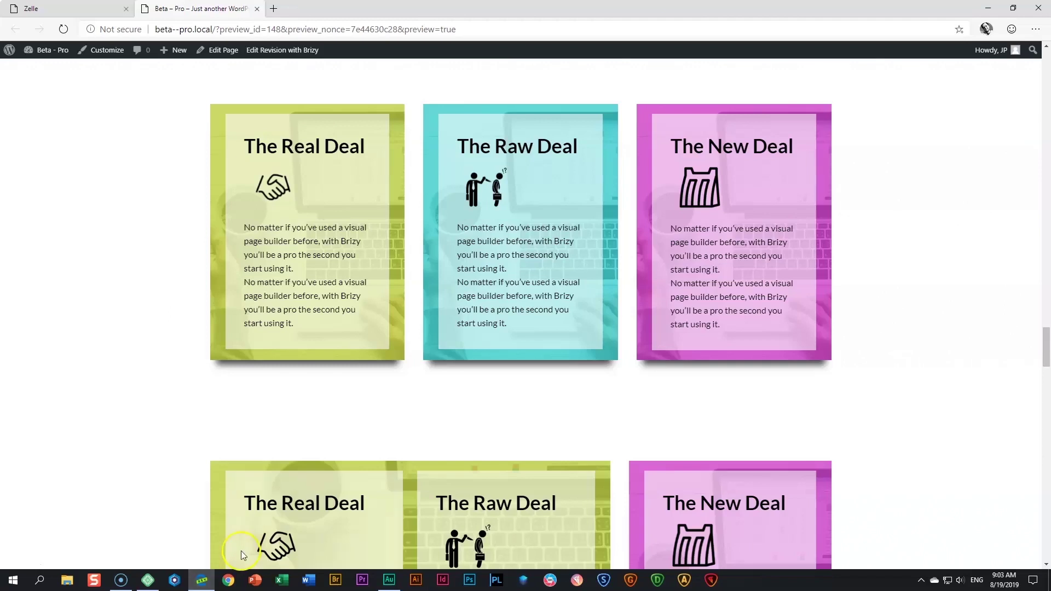
Step: Back in the page editor, select the India by train image
scroll(471, 452, down, 2)
scroll(472, 452, down, 2)
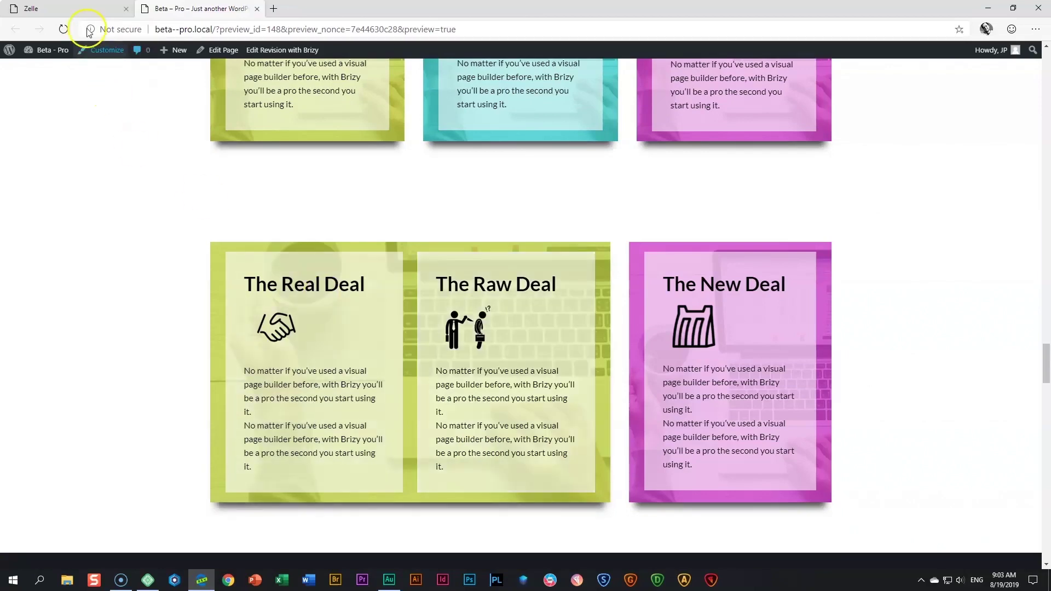
click(79, 9)
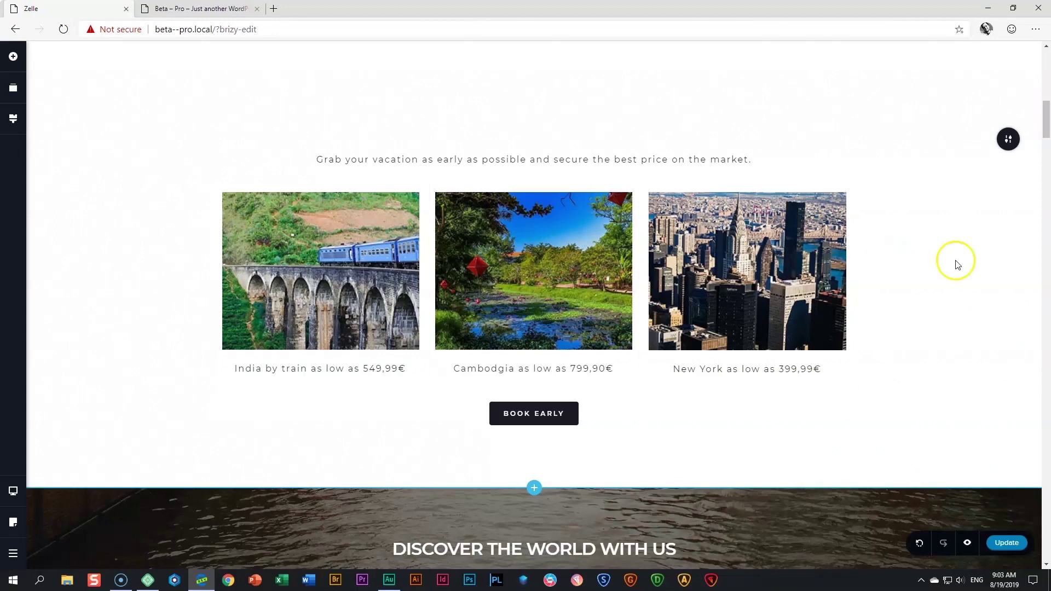
click(372, 238)
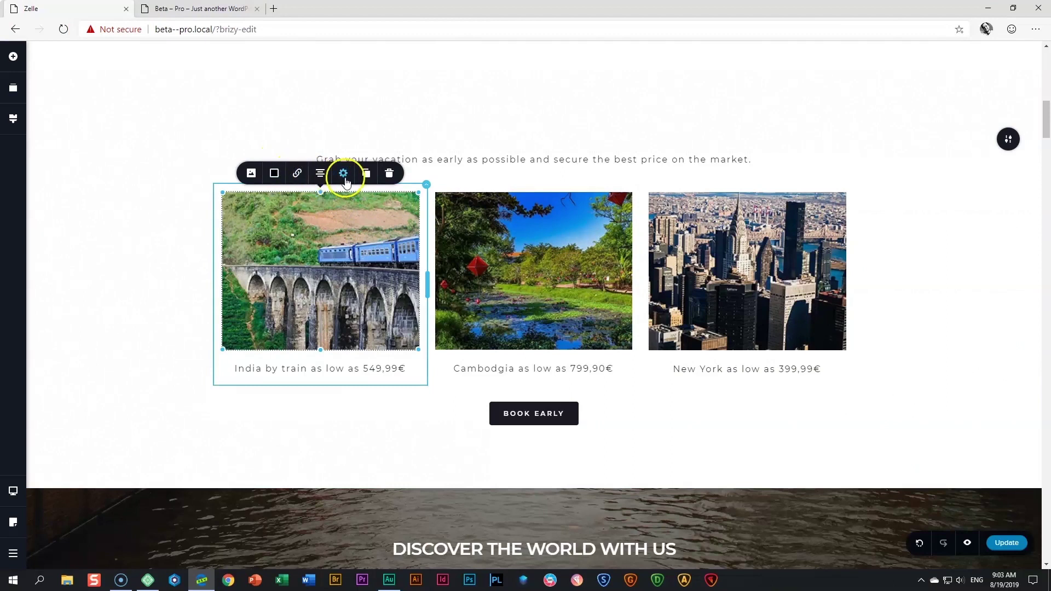
scroll(345, 181, up, 1)
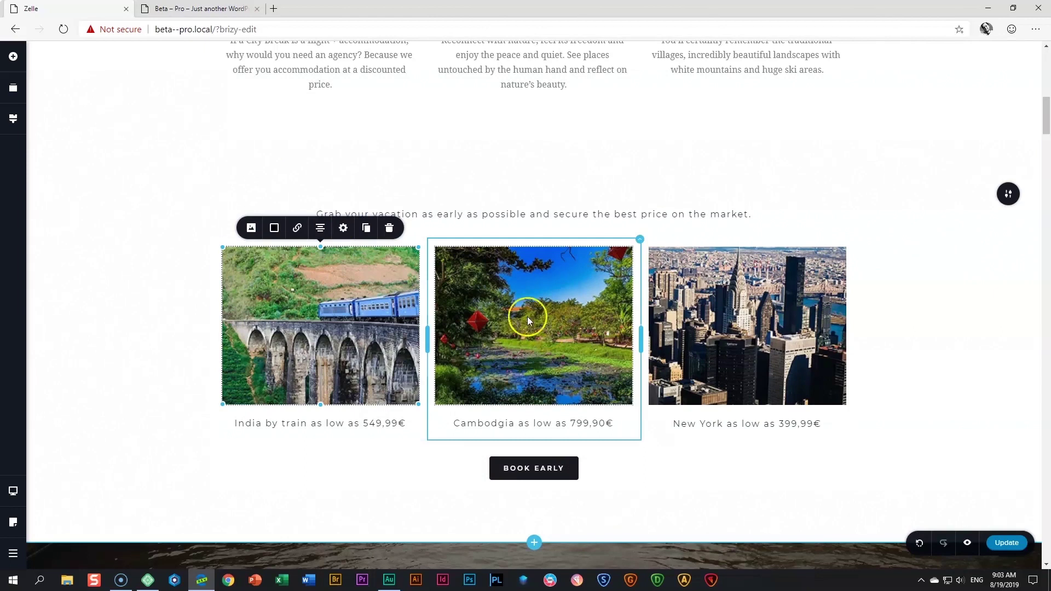
Step: Open the image's shadow settings, then confirm the India column's shadow is set to None
click(276, 230)
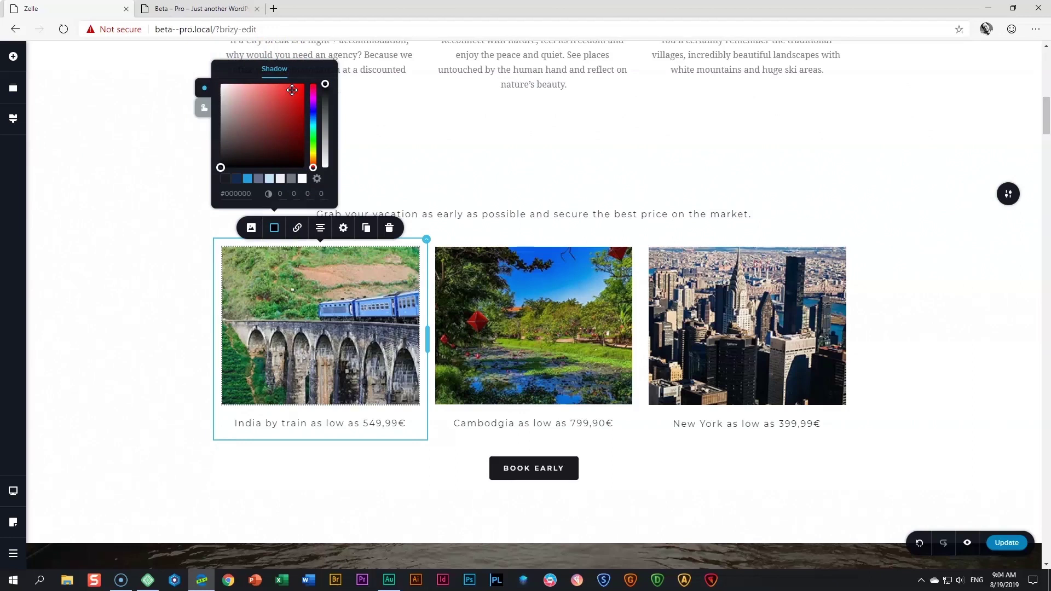
click(426, 245)
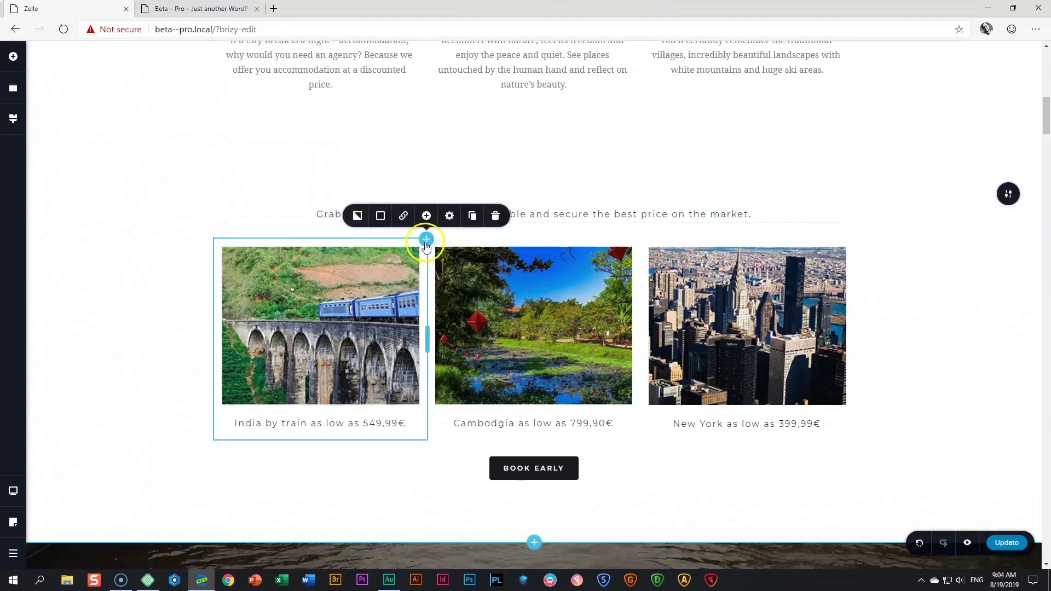
click(380, 215)
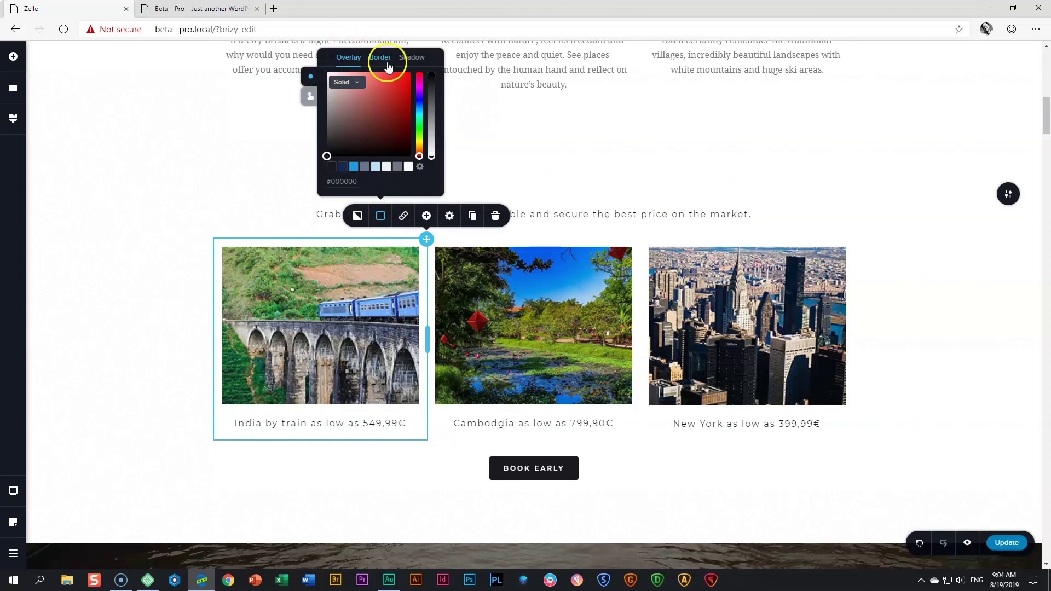
click(411, 59)
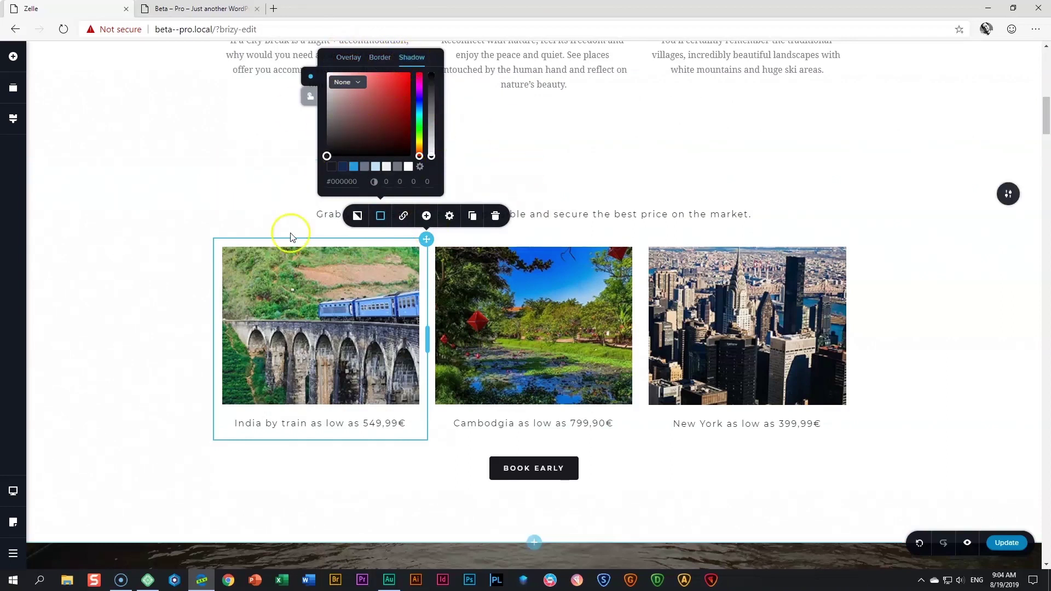
Step: Reopen the India image's shadow picker and enter 5 in the last shadow value
click(366, 323)
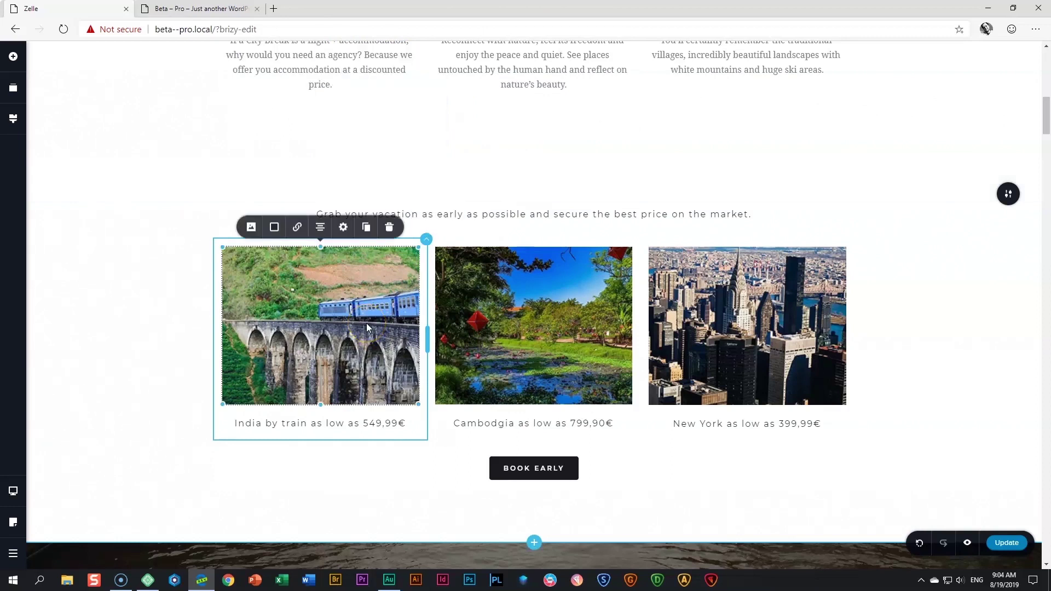
click(274, 226)
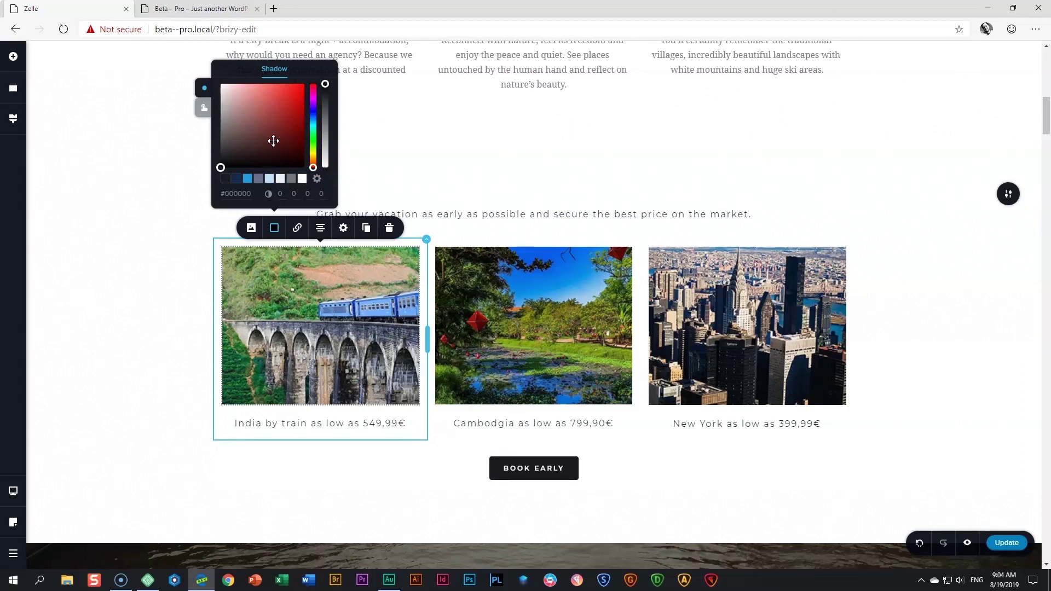
click(294, 196)
click(325, 193)
key(BackSpace)
text(5)
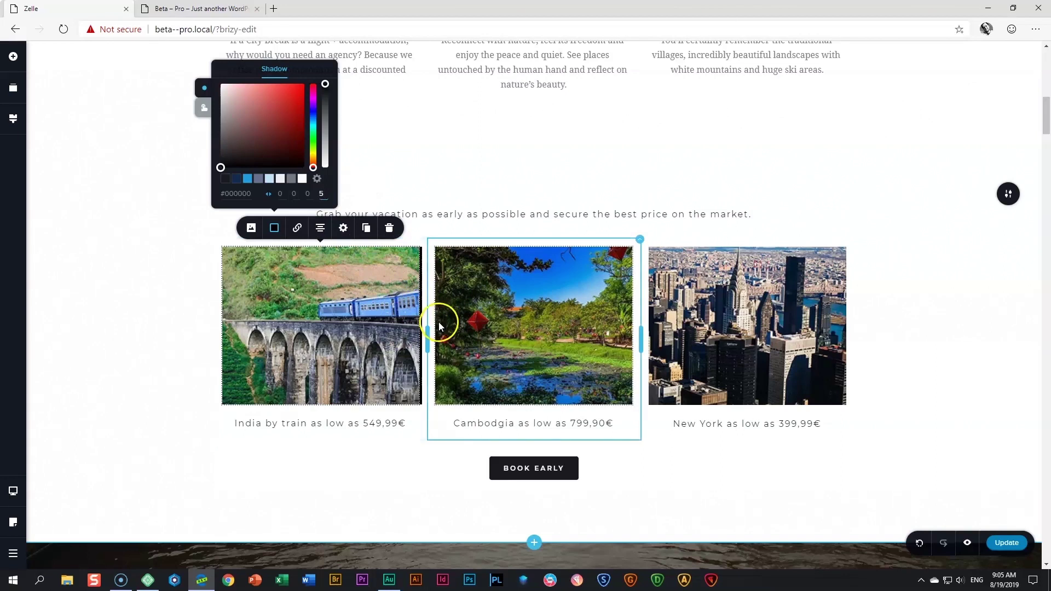
Step: Change the last shadow offset to -10 so a black shadow shows on the left edge
click(322, 192)
text(7)
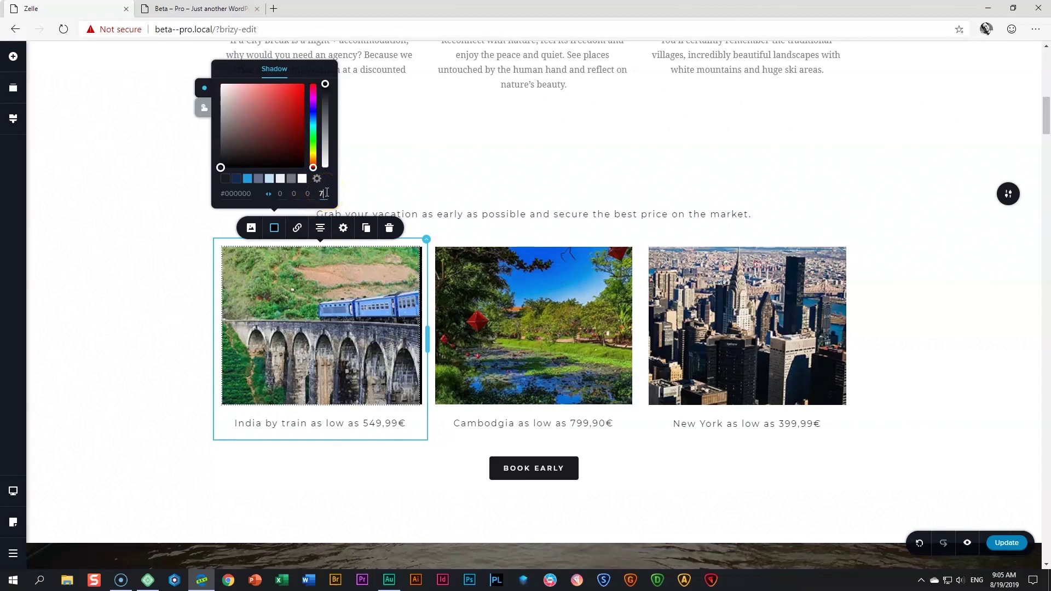
key(BackSpace)
text(10)
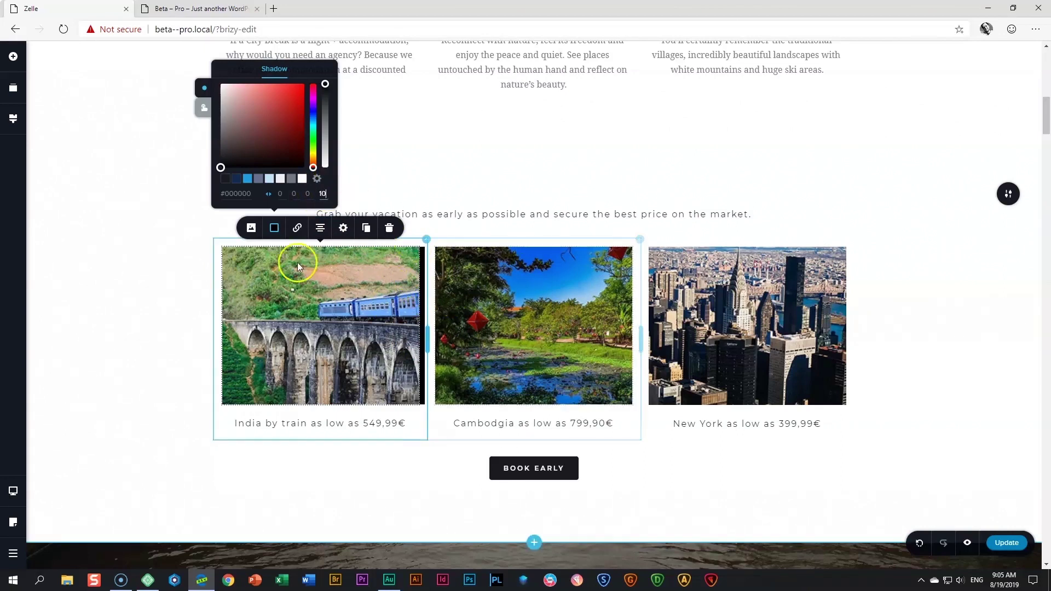
double_click(324, 194)
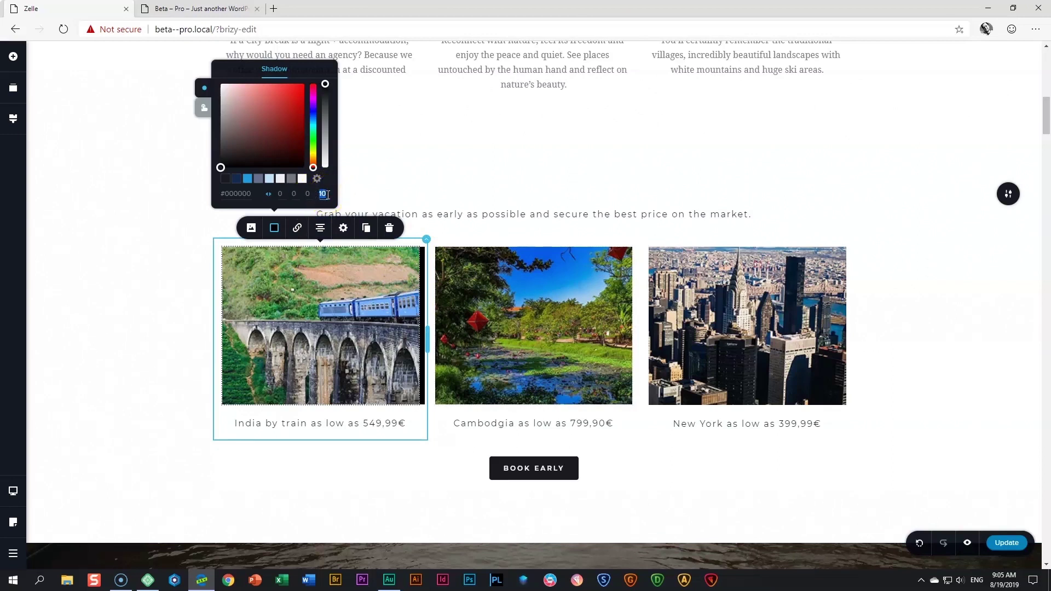
text(-10)
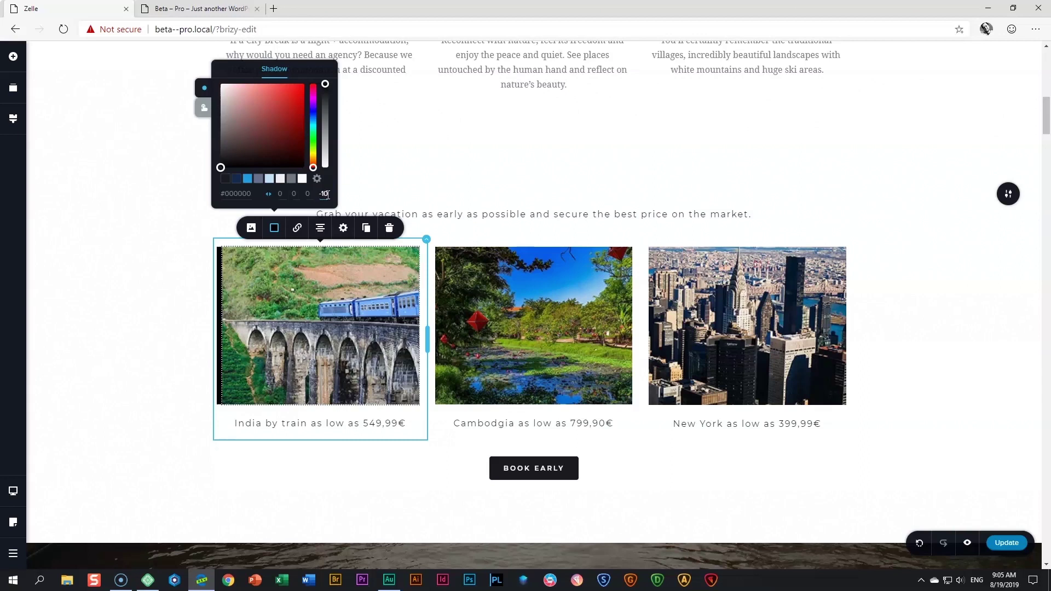
Step: Reset the last shadow offset to 0 and enter 5 in the third shadow value
double_click(323, 193)
text(0)
key(Left)
key(BackSpace)
click(311, 193)
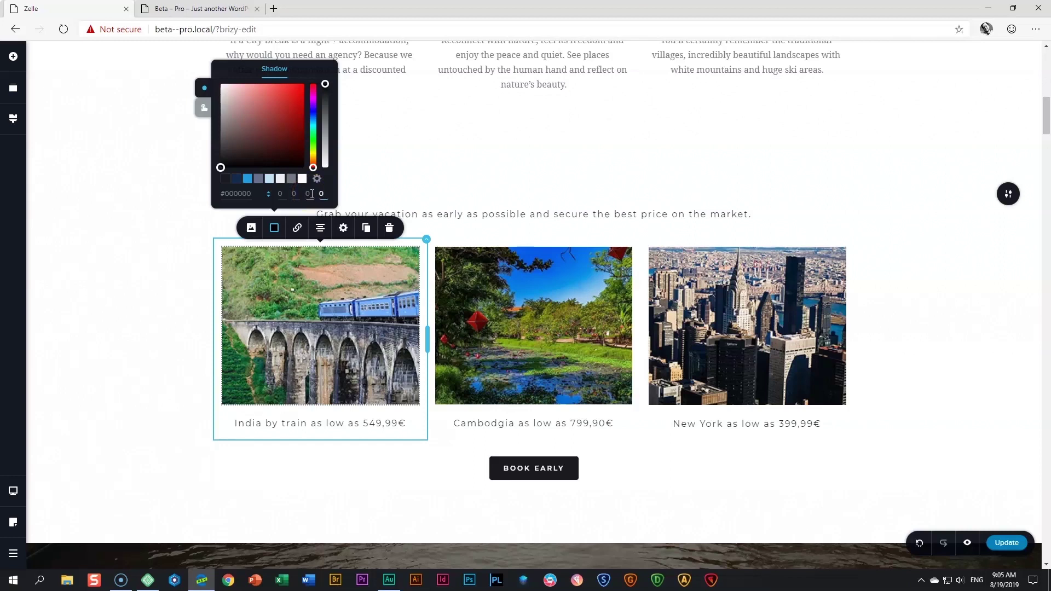
click(309, 194)
text(5)
scroll(309, 194, up, 1)
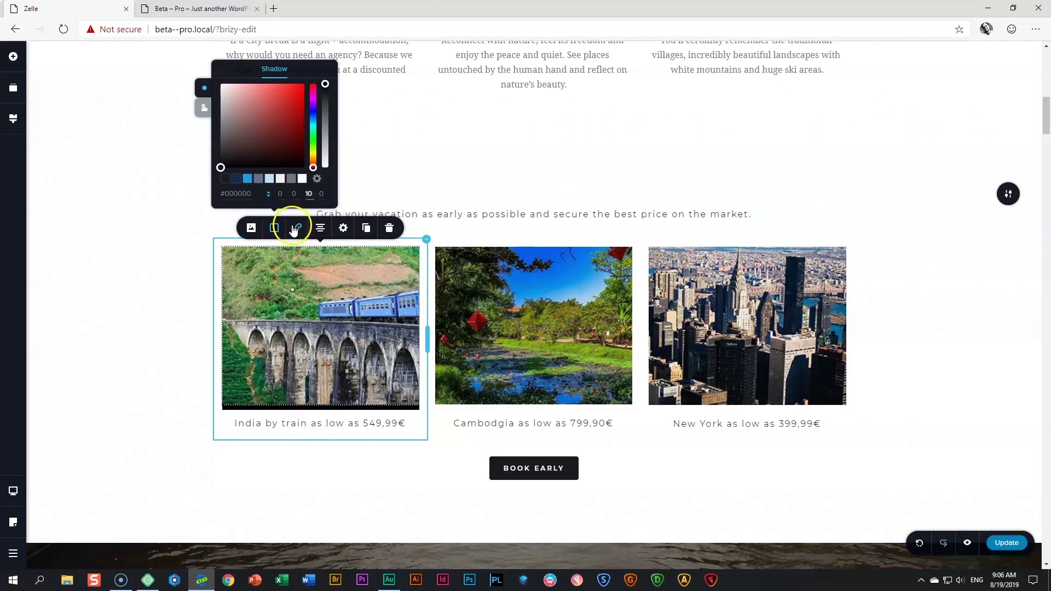
Step: Try -10 for the vertical offset, then set it back to 0
click(328, 421)
drag(316, 192, 299, 196)
key(BackSpace)
text(-10)
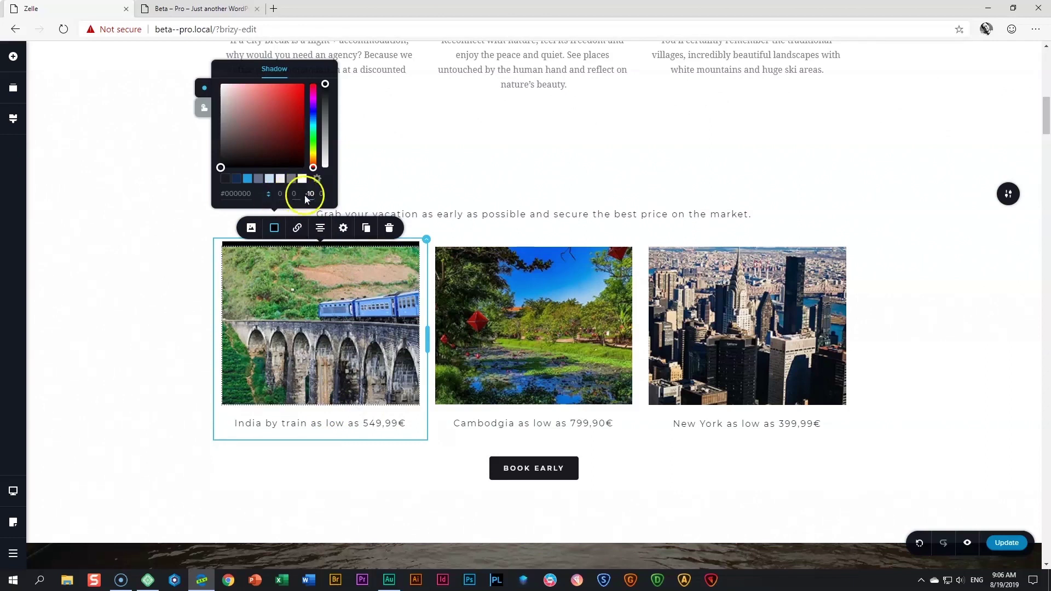
double_click(310, 194)
text(0)
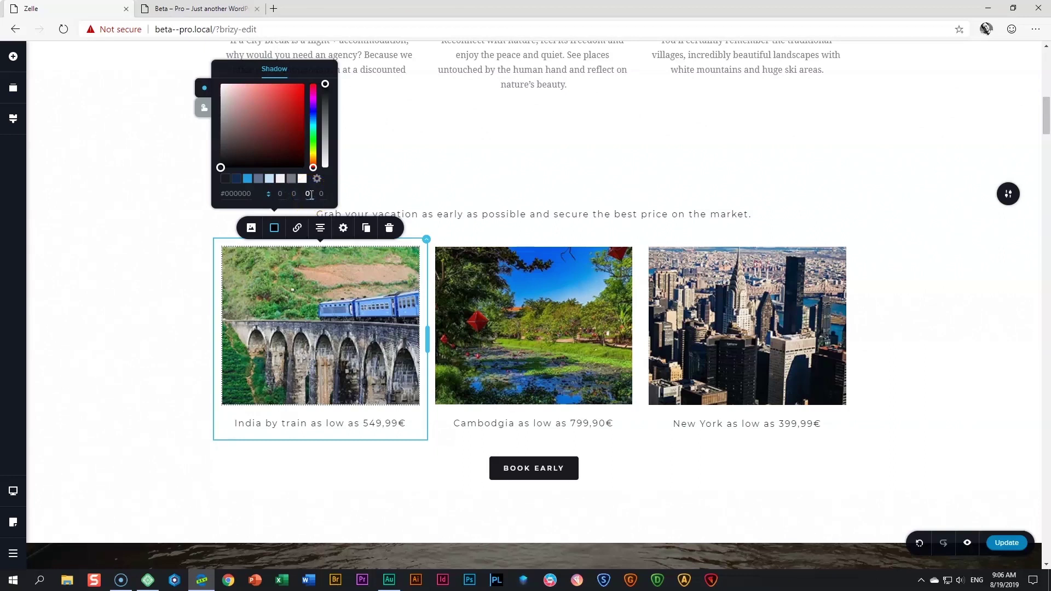
Step: Enter 5 for blur, horizontal and vertical offsets, keeping spread at 0
click(324, 194)
click(326, 195)
text(5)
click(310, 194)
text(5)
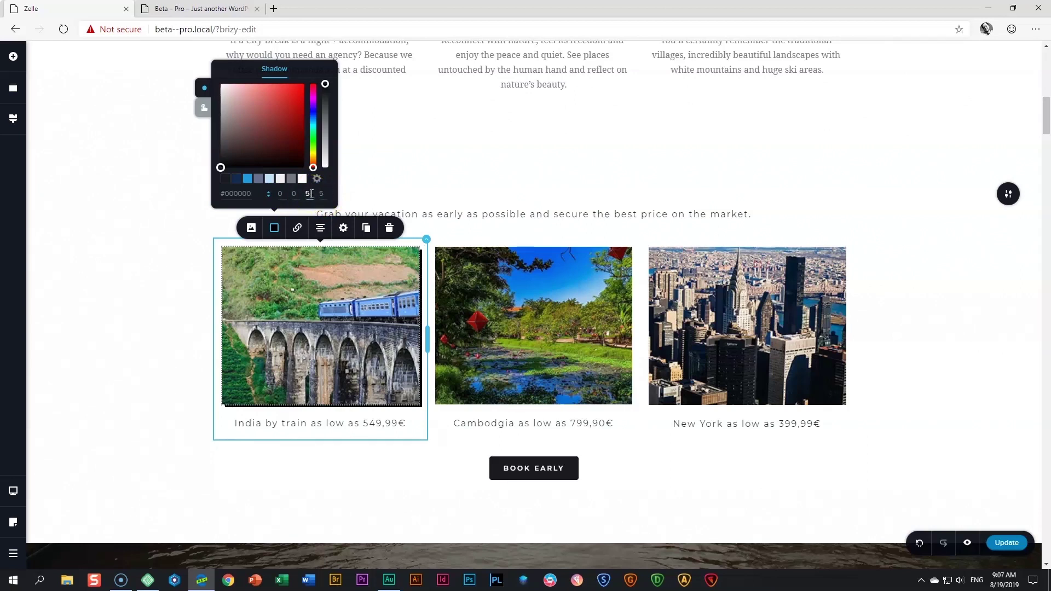
click(283, 194)
text(5)
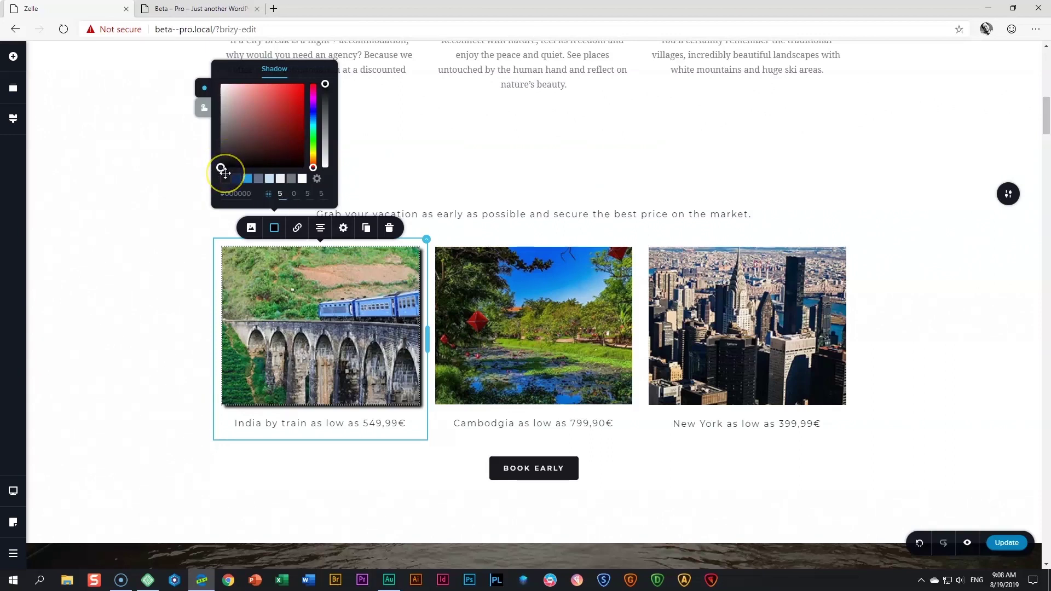
Step: Set the India shadow colour to dark grey #3F3E3E at 71% opacity
drag(221, 167, 220, 108)
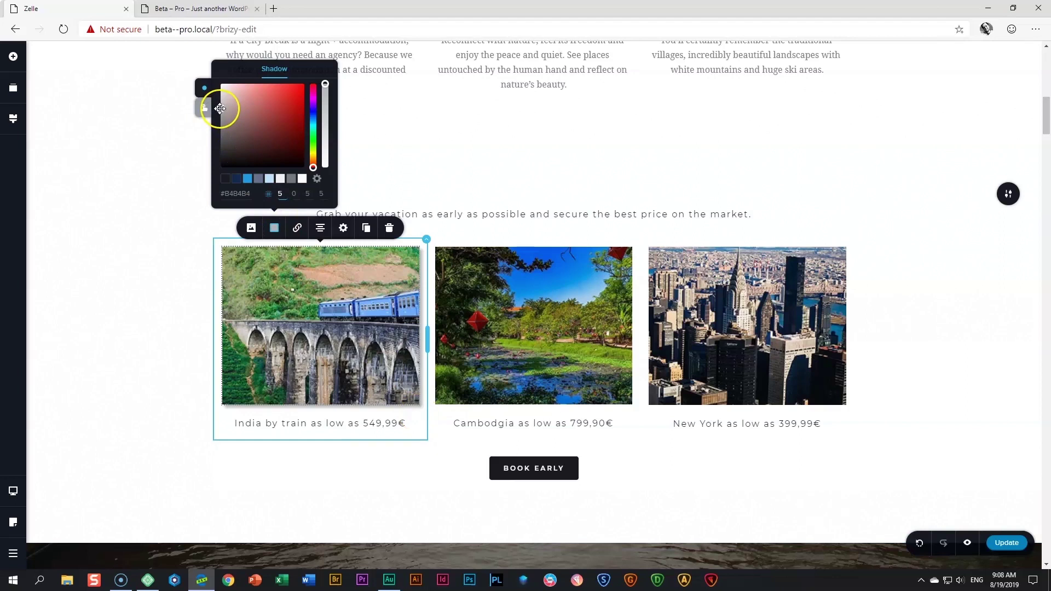
drag(220, 110, 202, 175)
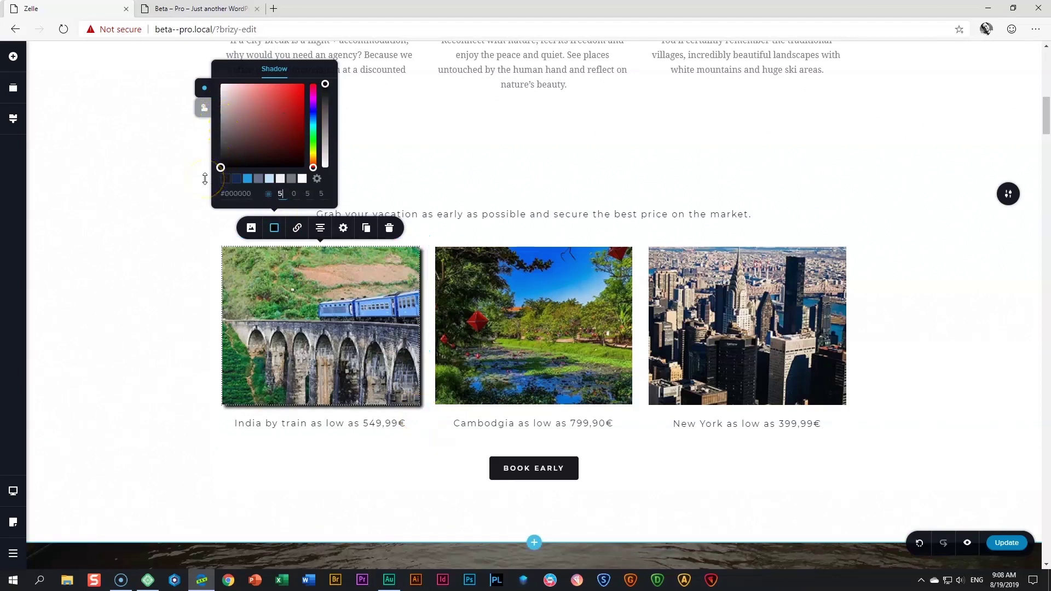
drag(324, 85, 326, 121)
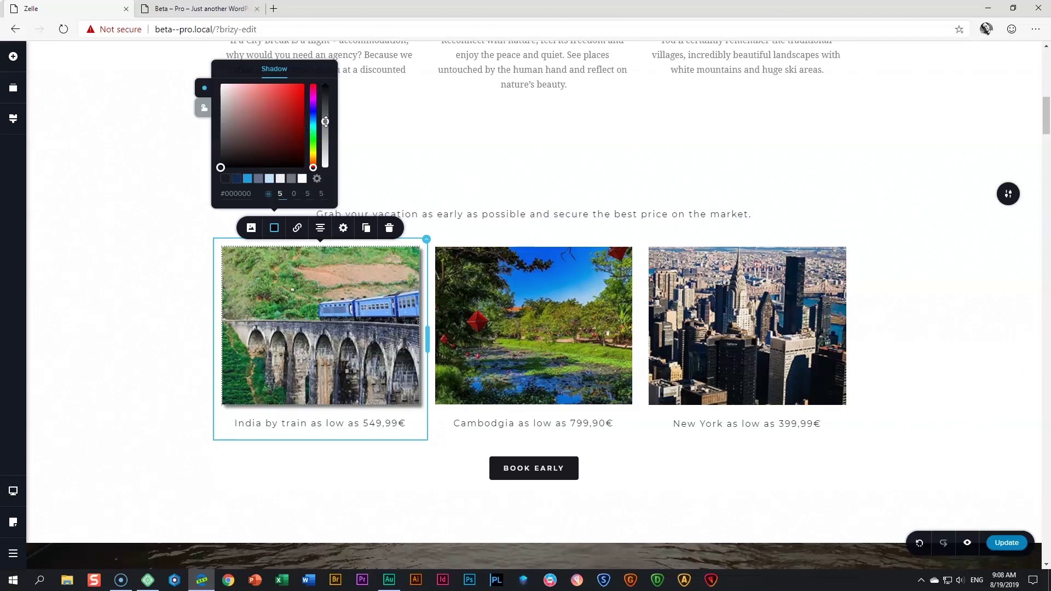
click(325, 122)
drag(325, 121, 325, 108)
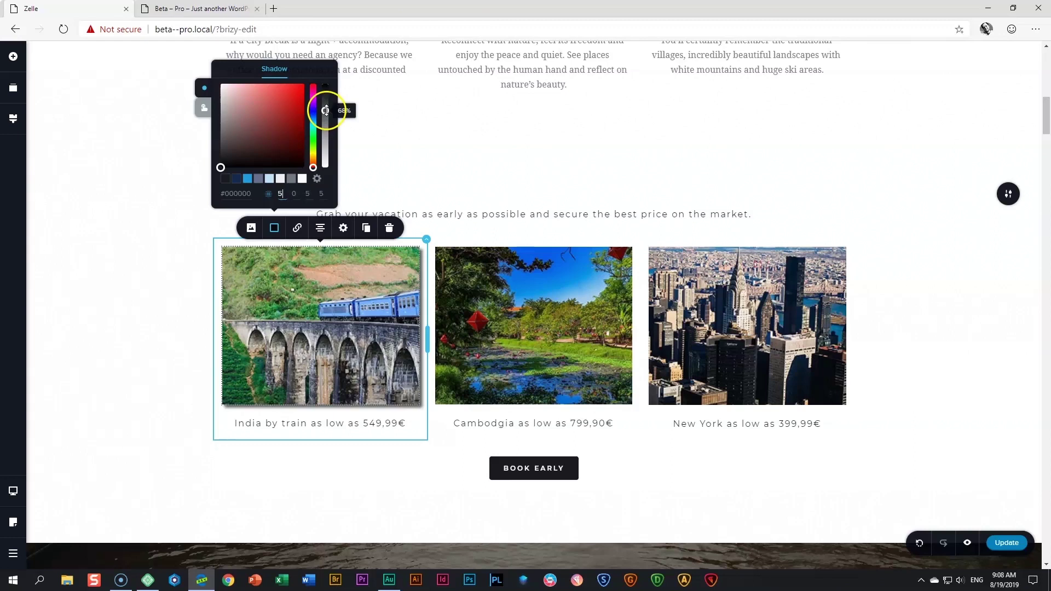
Step: Raise the shadow blur to 20, close the settings and select the India column
click(277, 192)
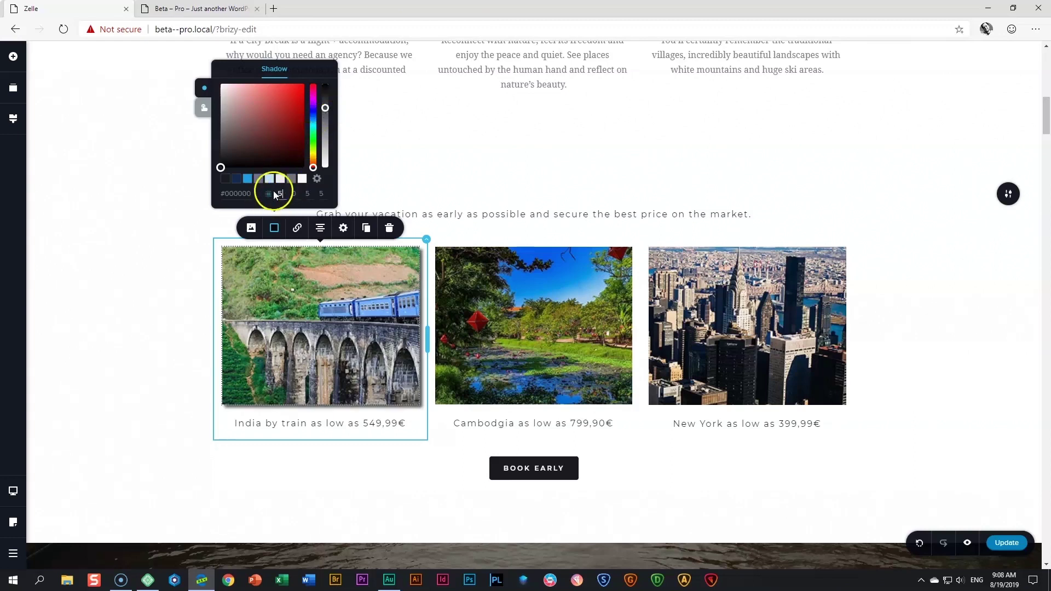
double_click(287, 193)
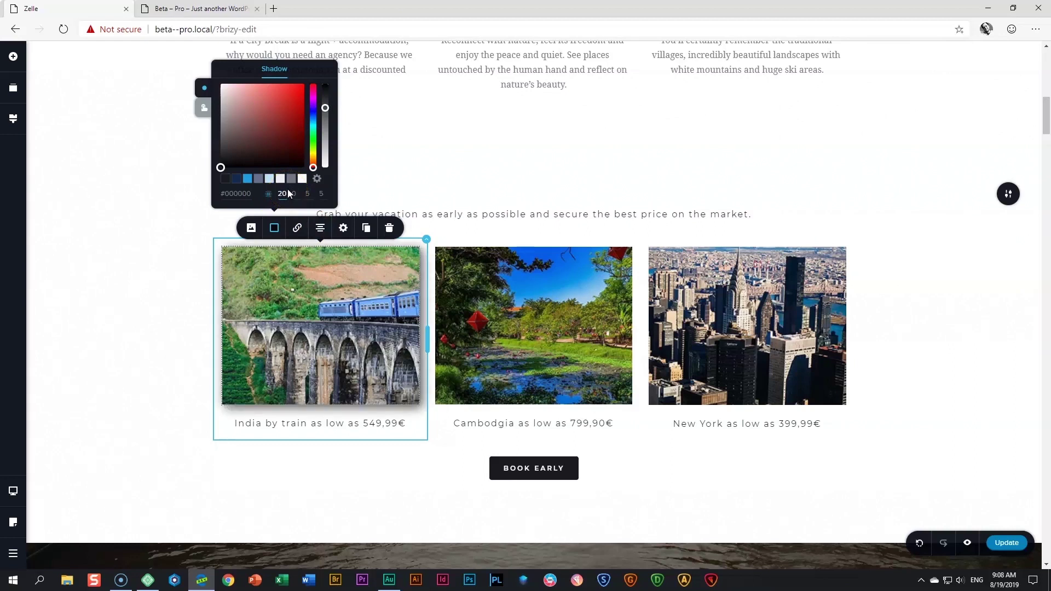
click(370, 441)
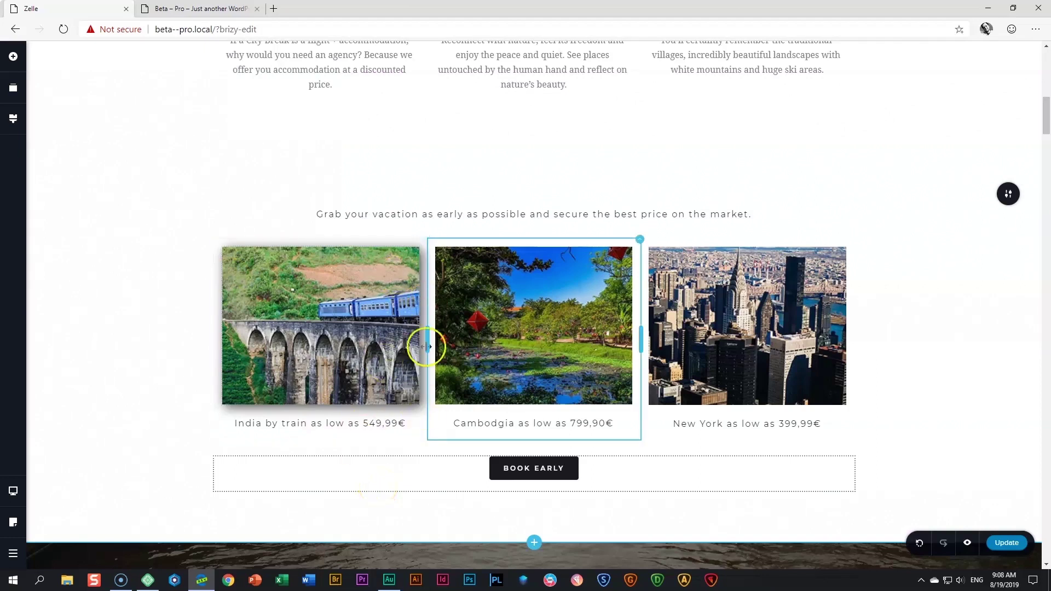
click(237, 411)
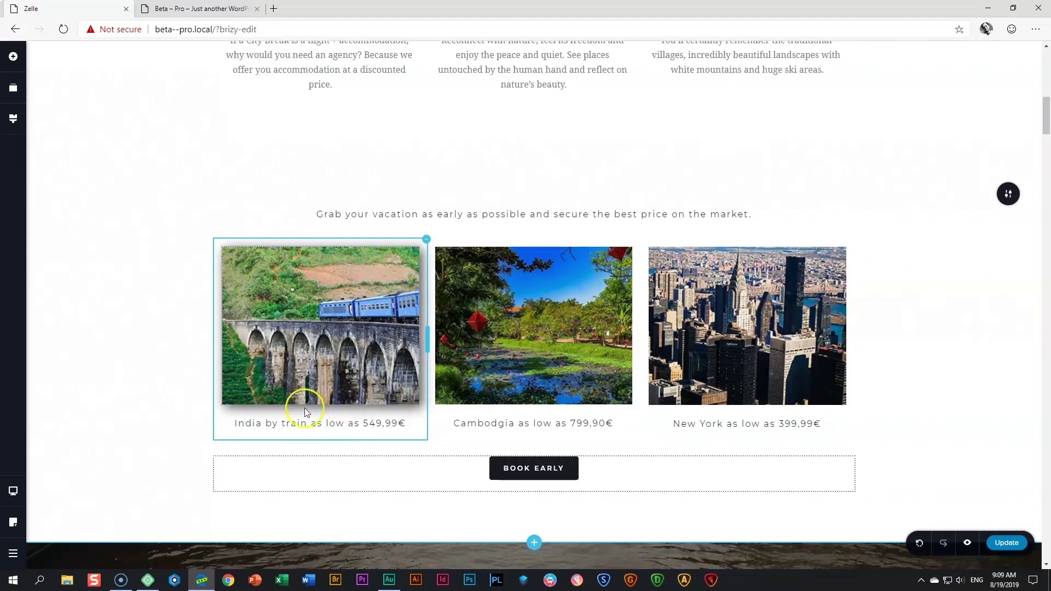
Step: Select the Cambodia image and bring up its shadow picker
click(548, 327)
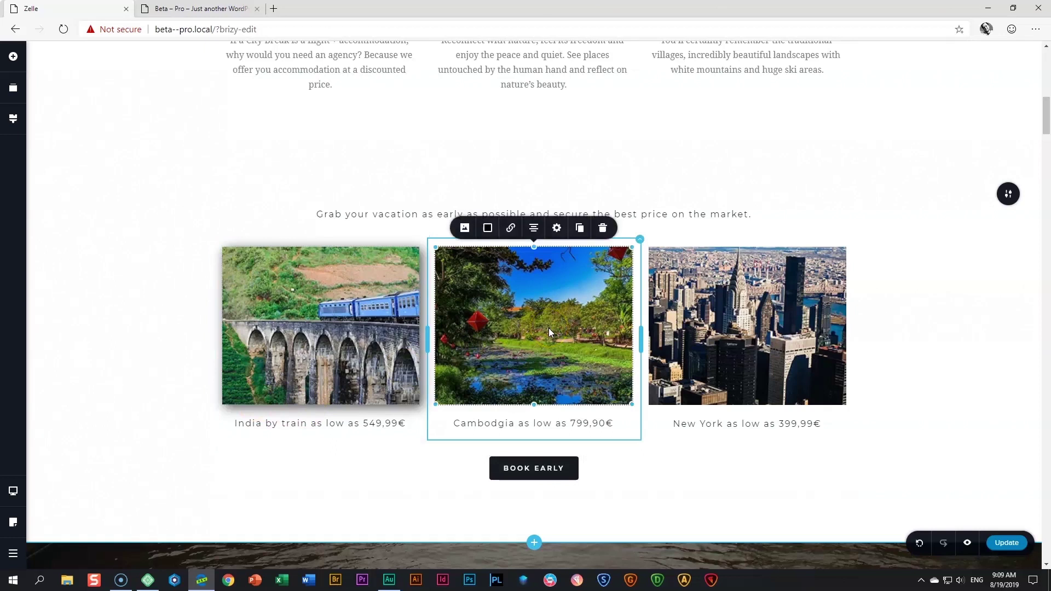
click(487, 228)
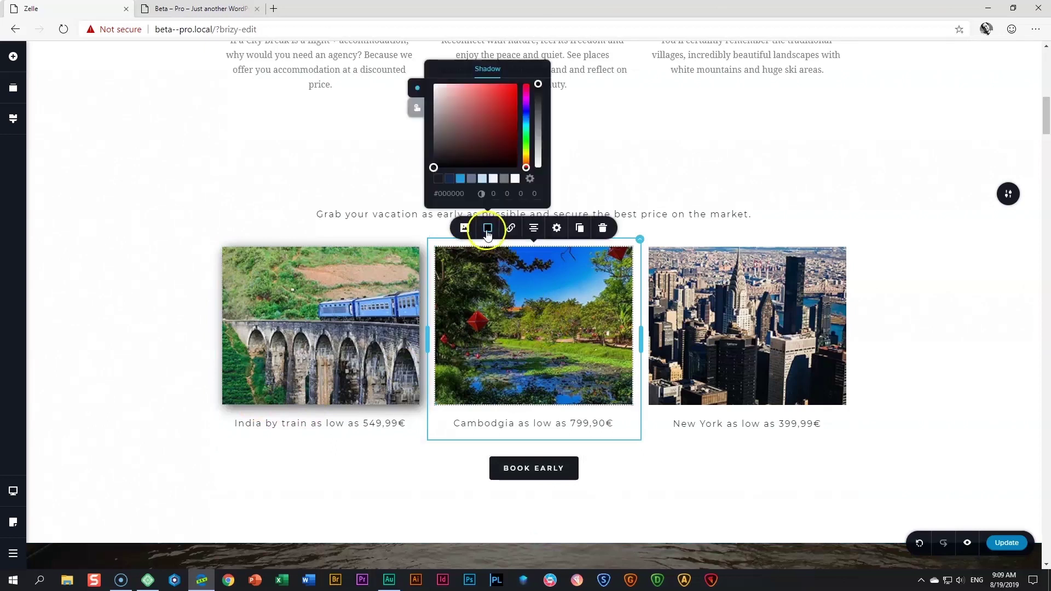
Step: Give the Cambodia image spread 10, blur 20, colour #585858 at 52% opacity, then close
click(513, 194)
text(10)
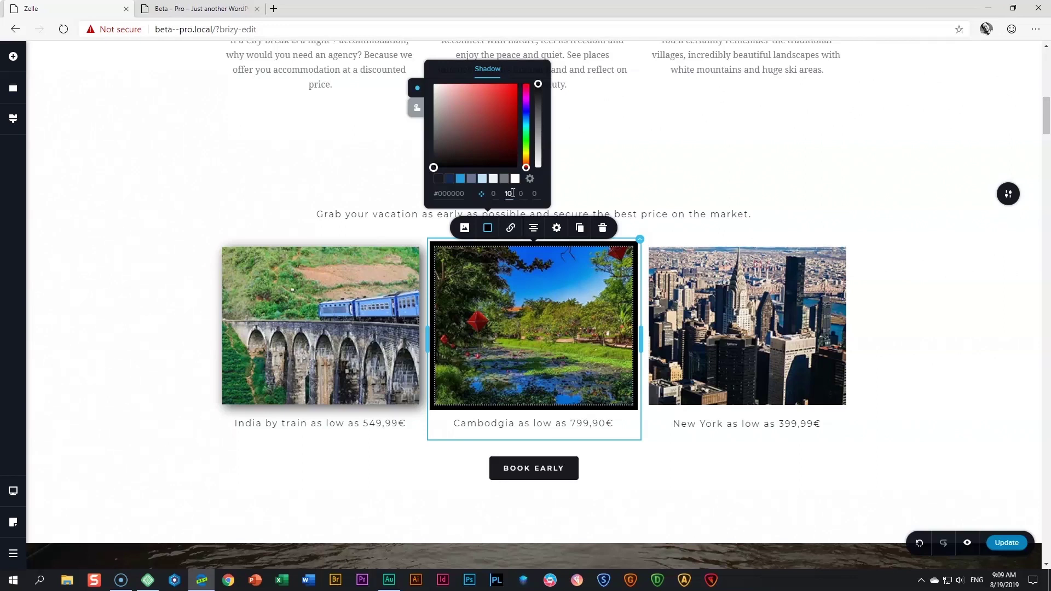
drag(512, 184, 497, 193)
drag(537, 104, 538, 123)
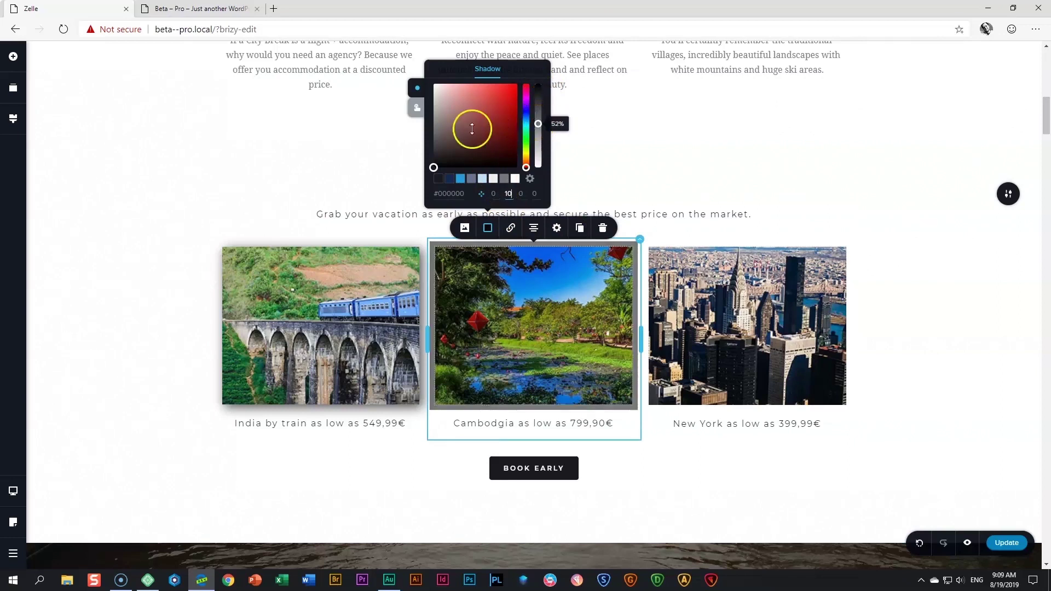
click(433, 144)
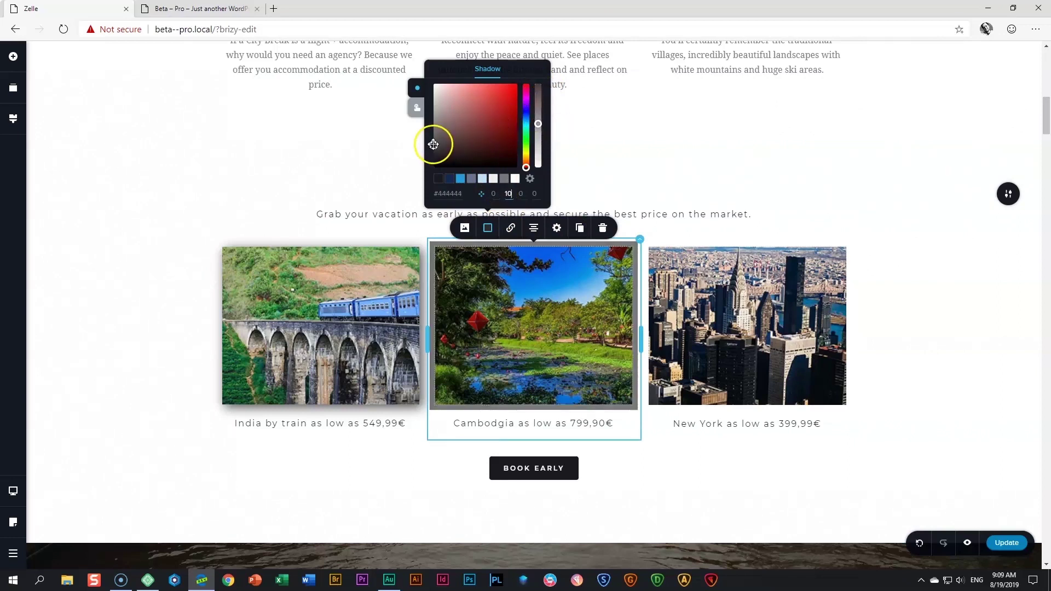
mouse_move(433, 144)
mouse_down()
mouse_move(444, 181)
mouse_move(432, 139)
mouse_up()
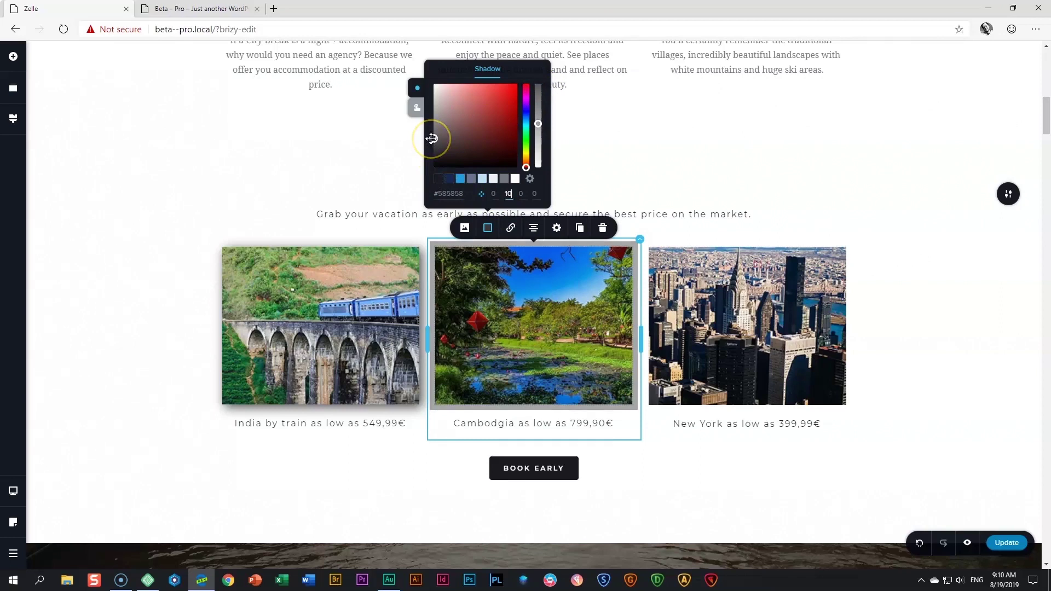
click(494, 195)
text(20)
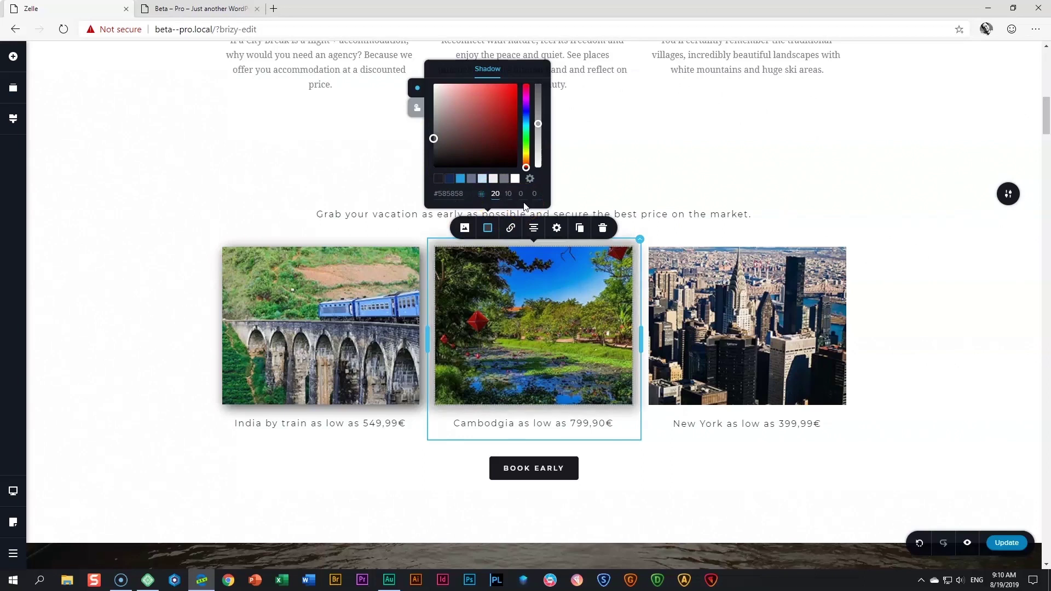
click(937, 243)
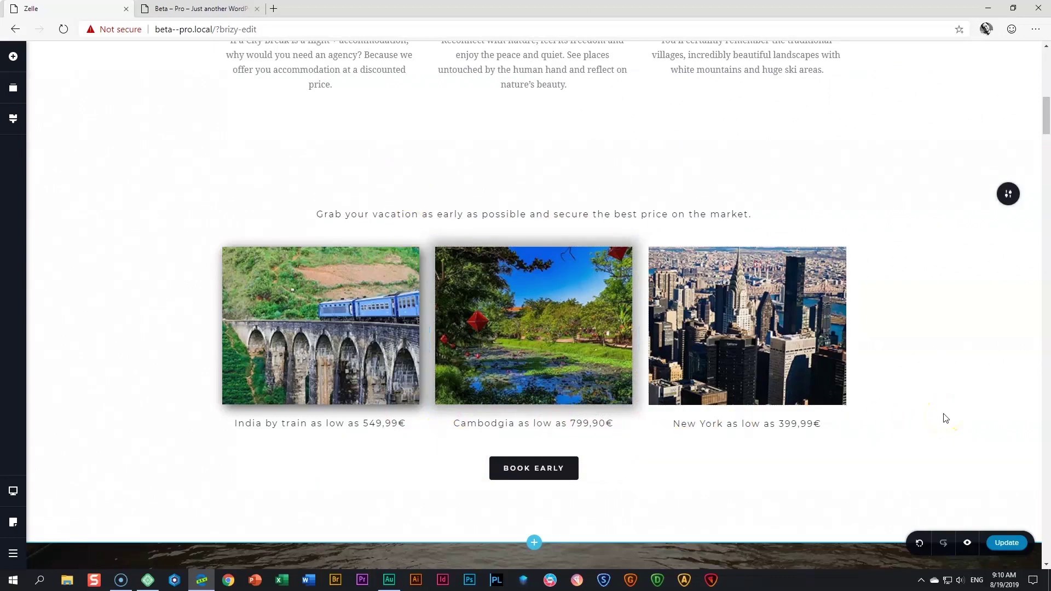
drag(945, 418, 950, 403)
scroll(953, 410, down, 1)
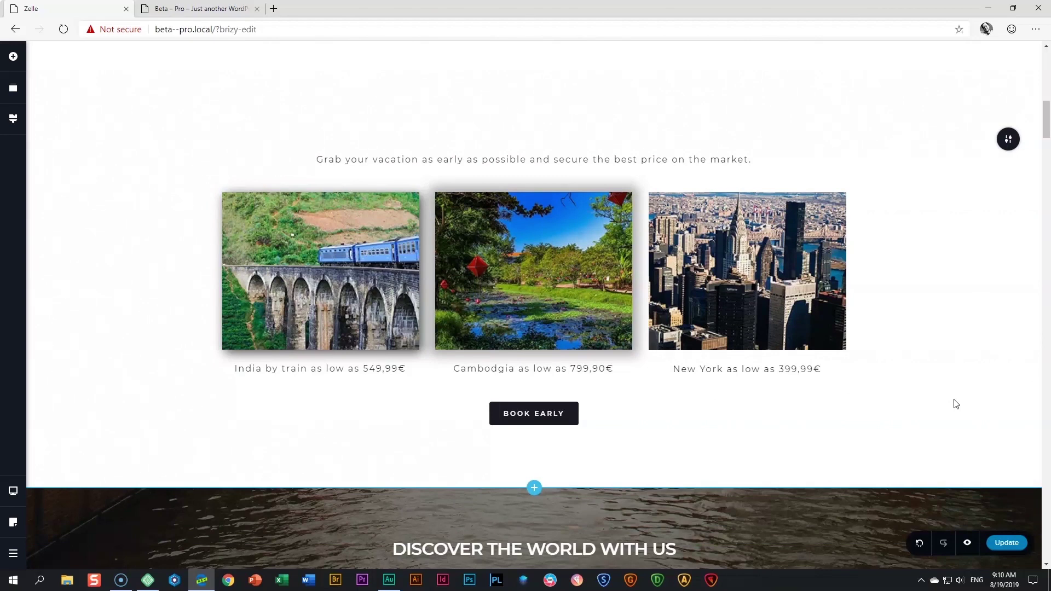
click(959, 355)
Step: Select the Cambodia image and open its shadow settings
scroll(900, 405, down, 5)
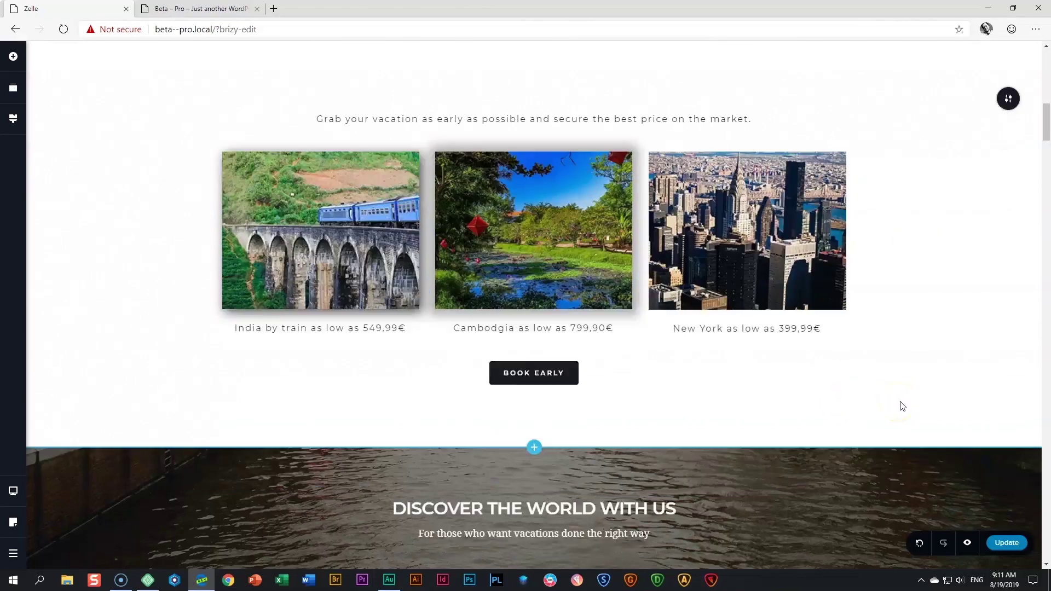
scroll(901, 406, down, 1)
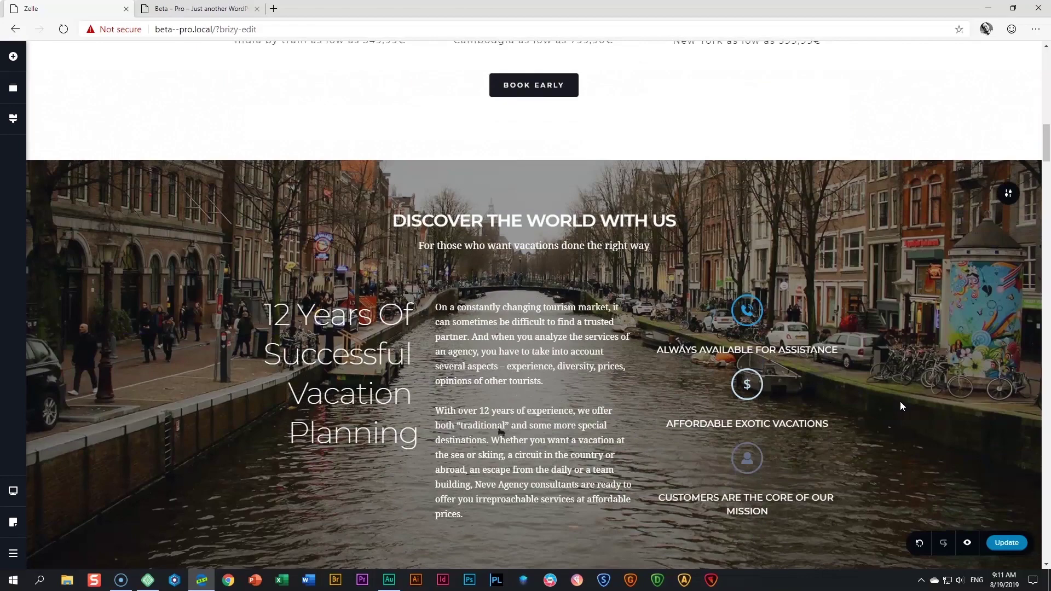
scroll(901, 405, up, 6)
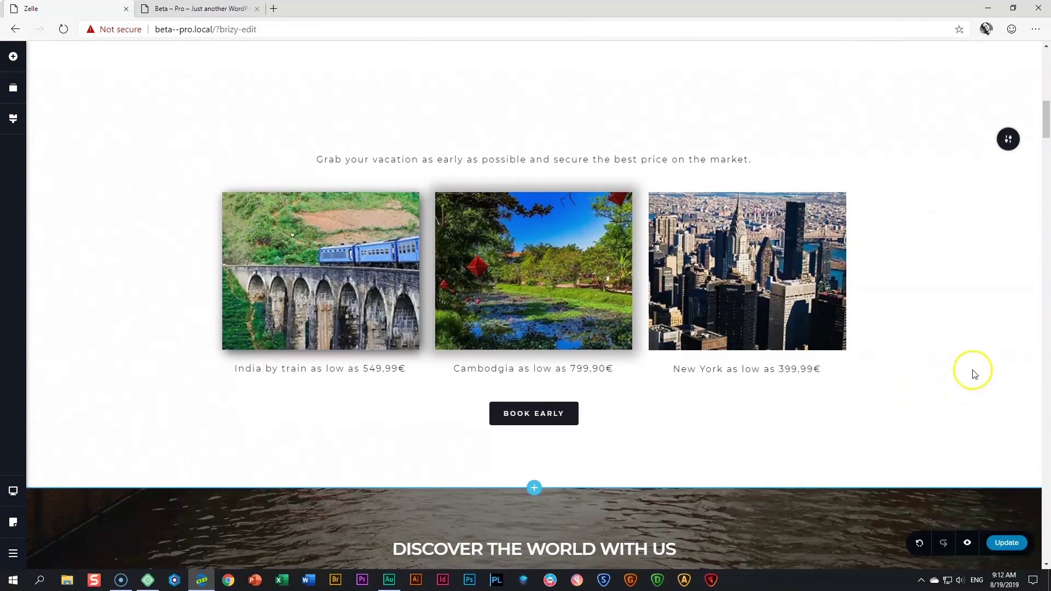
click(554, 271)
scroll(554, 263, up, 3)
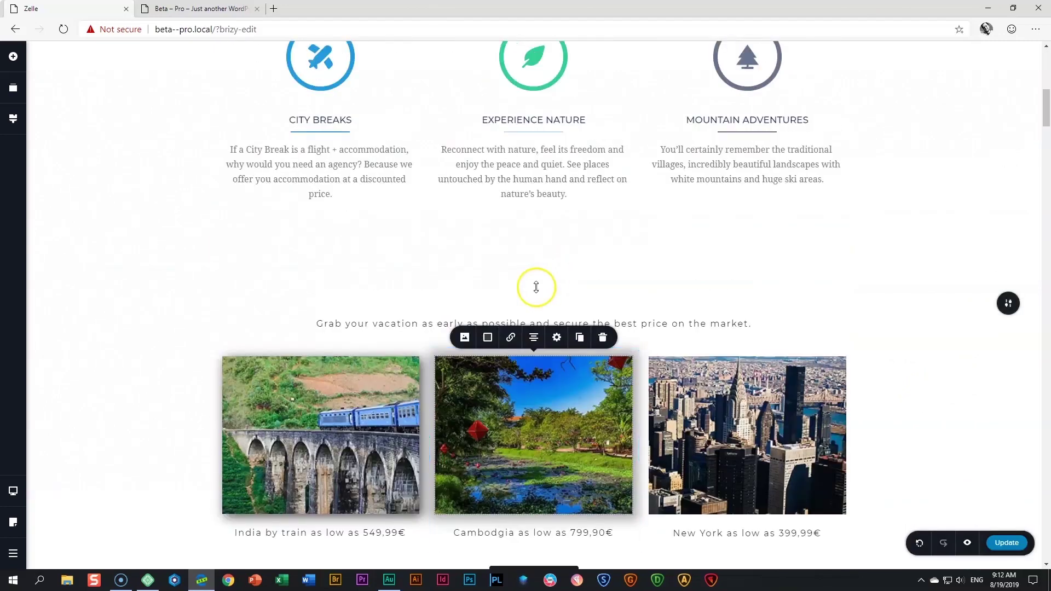
scroll(536, 286, down, 2)
click(487, 228)
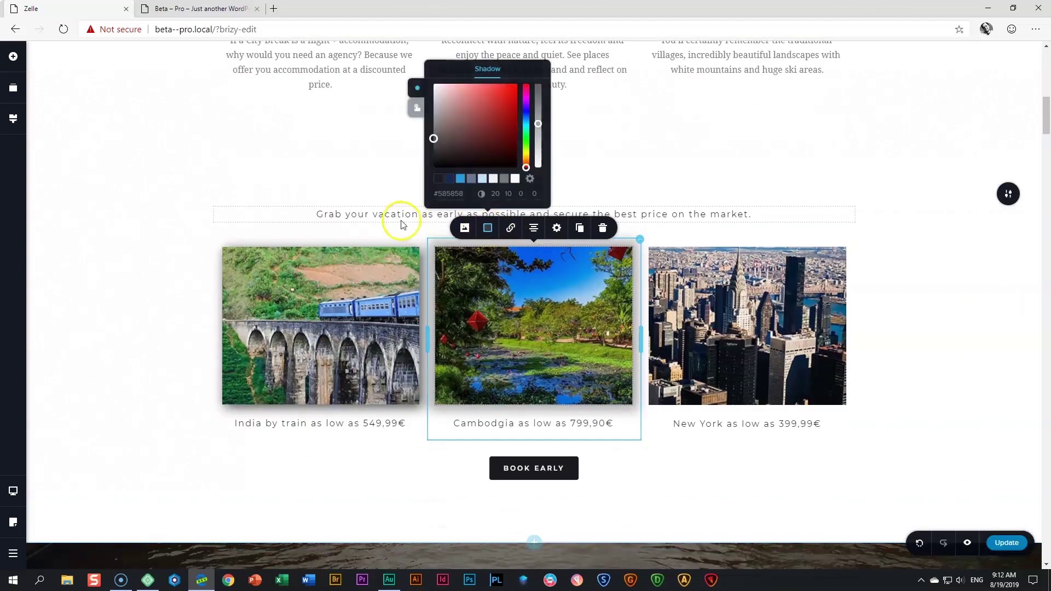
Step: Set the hover-state shadow blur to 5, then return to Normal and close
click(416, 108)
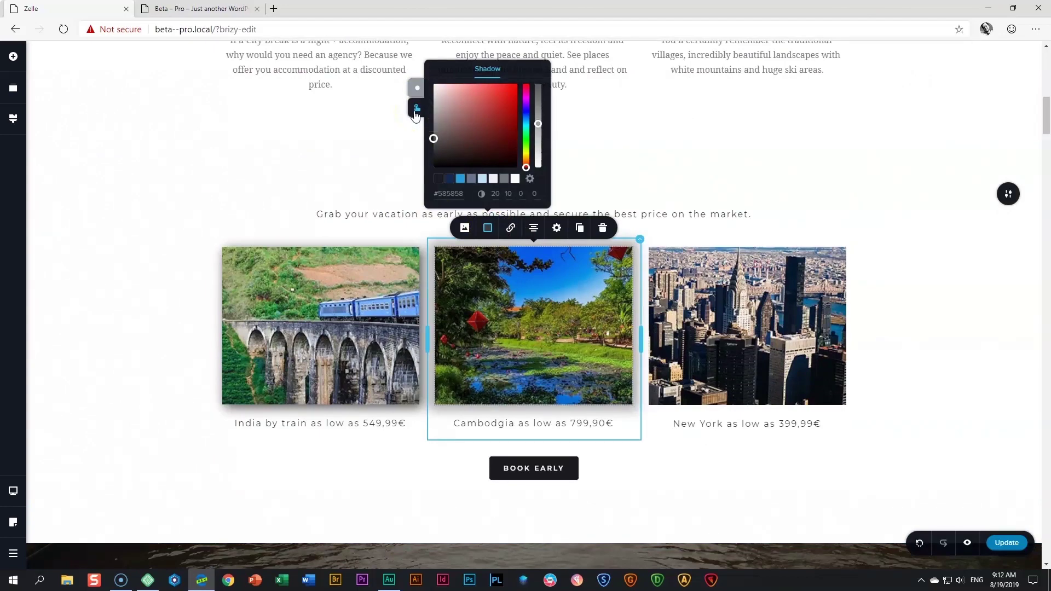
double_click(494, 195)
text(5)
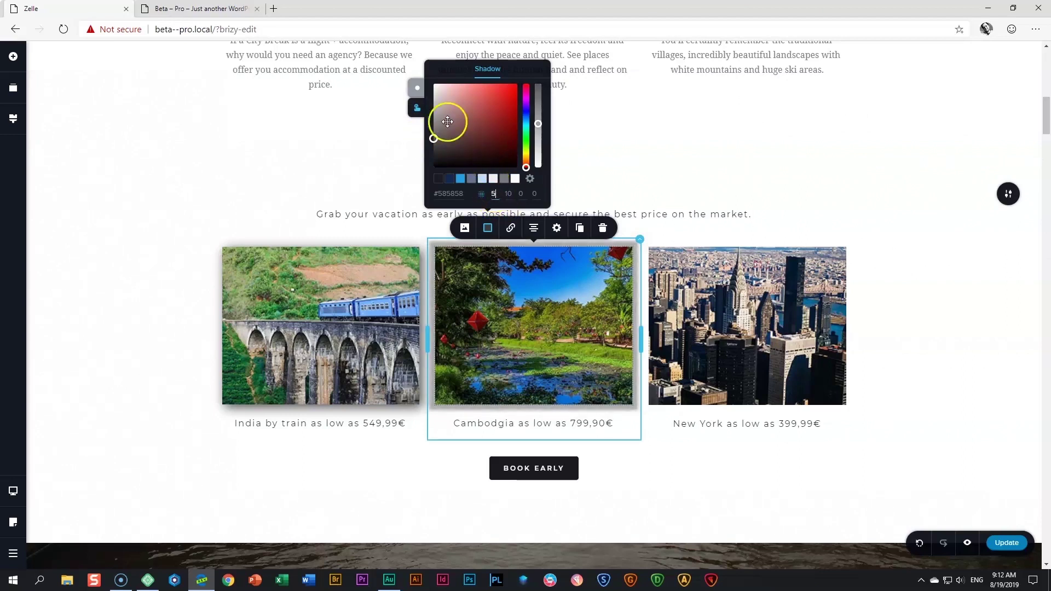
click(417, 89)
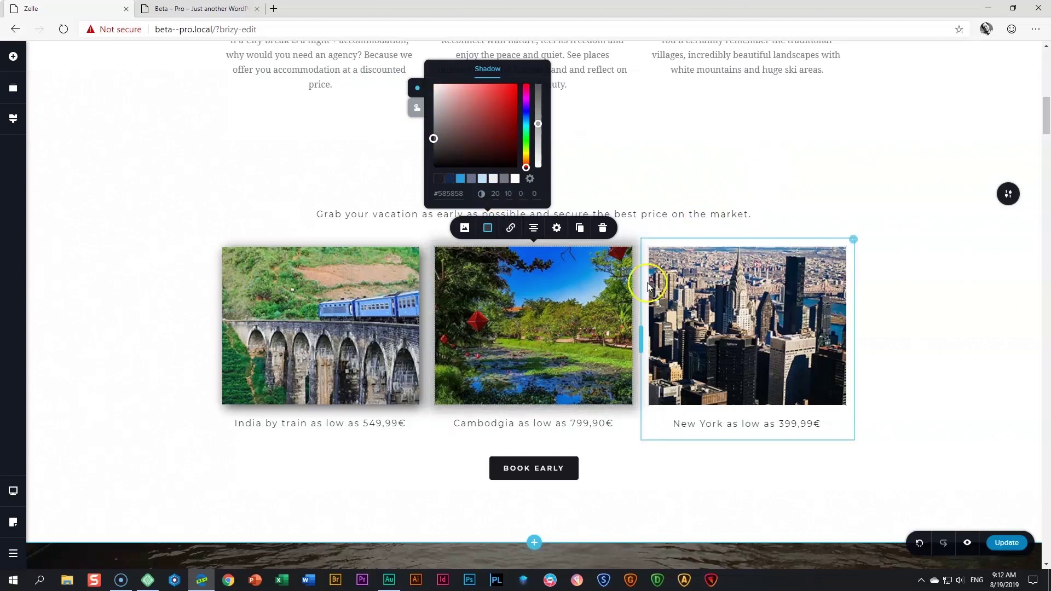
click(734, 303)
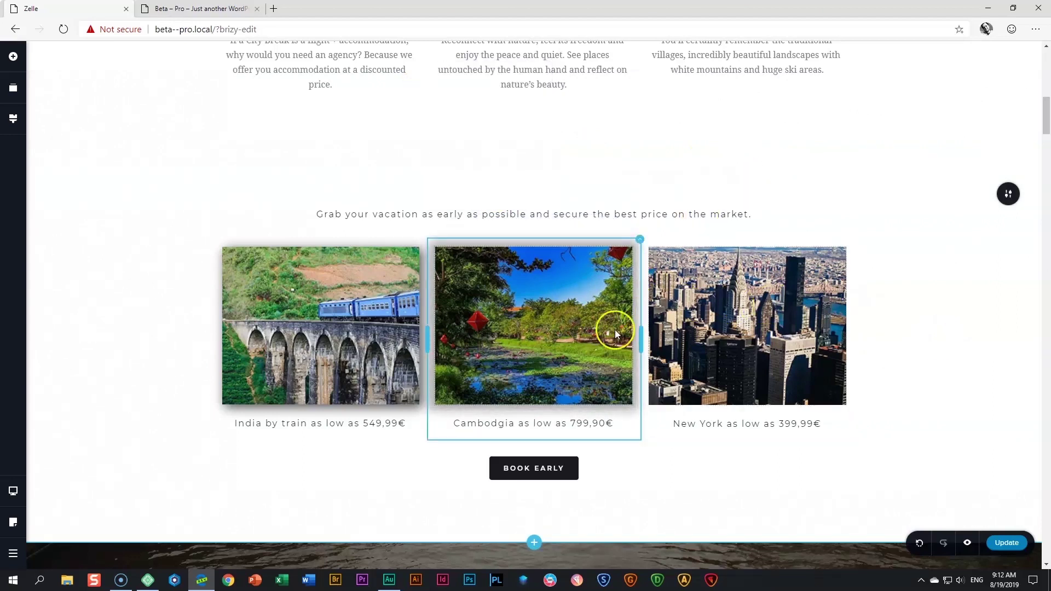
click(8, 495)
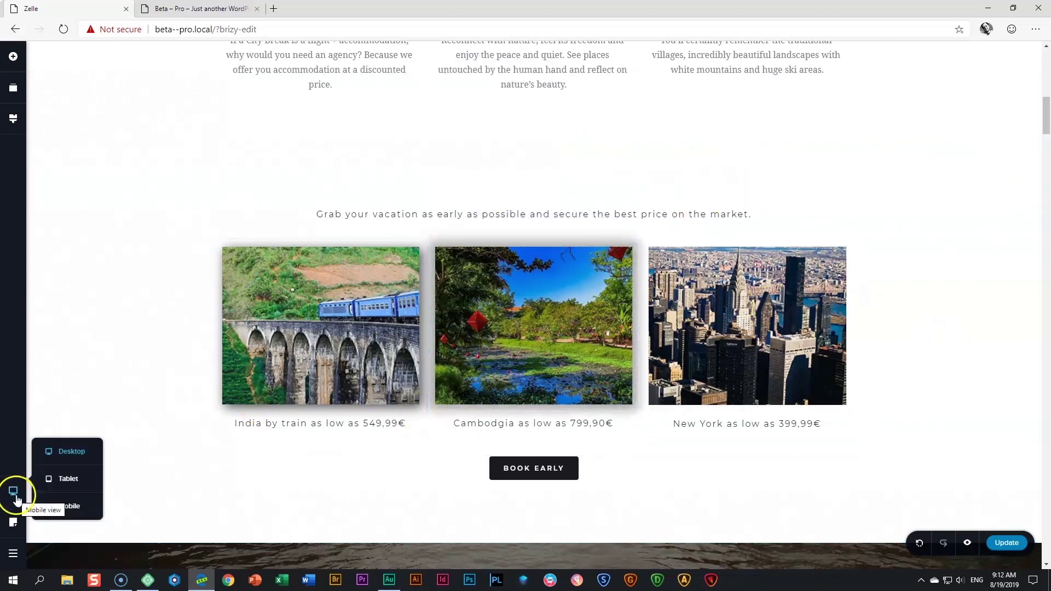
click(63, 481)
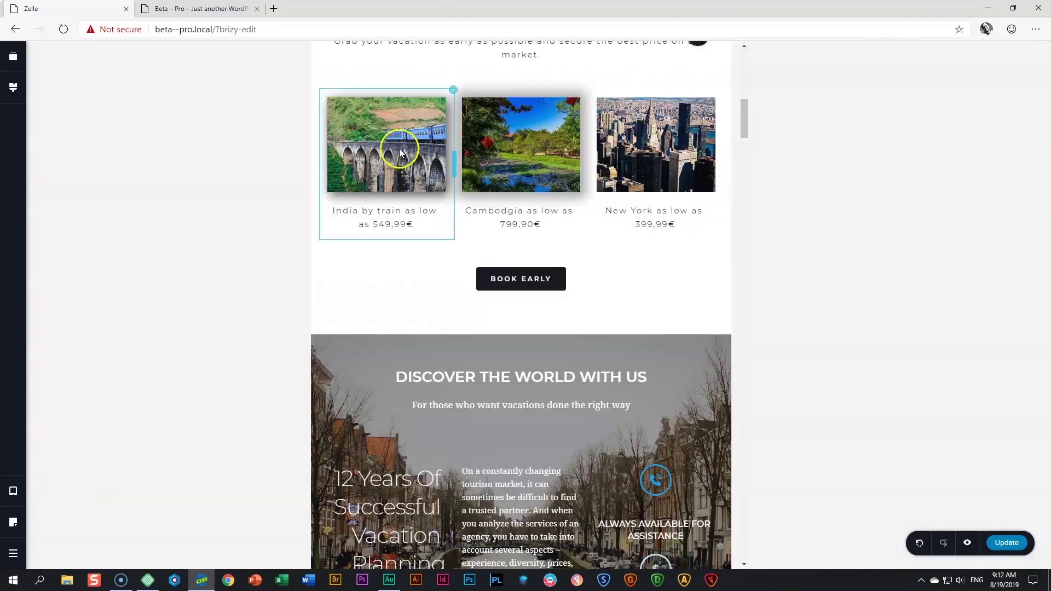
key(ctrl+shift+m)
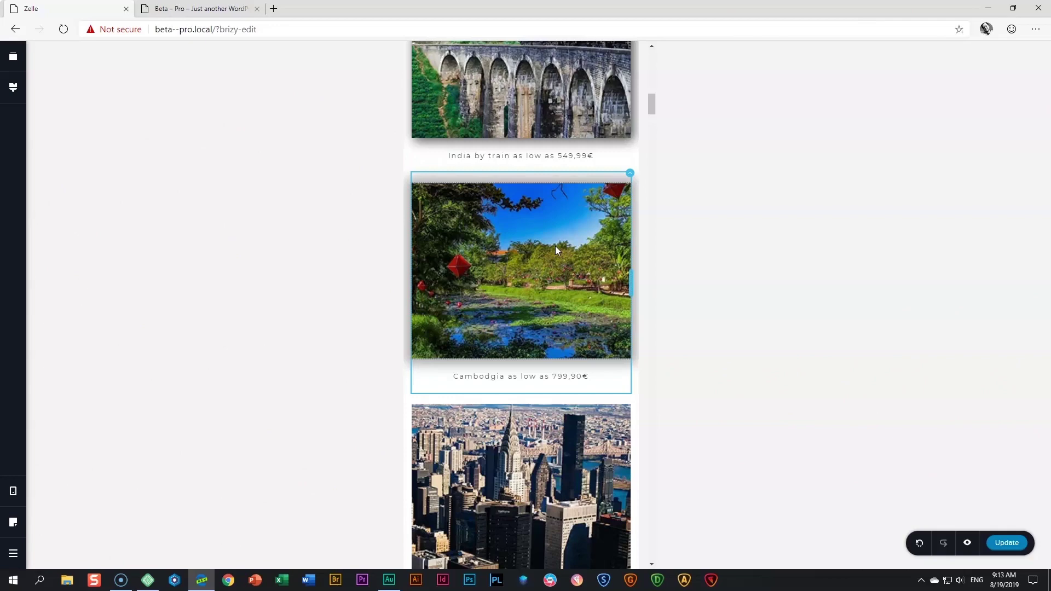
click(14, 492)
click(48, 452)
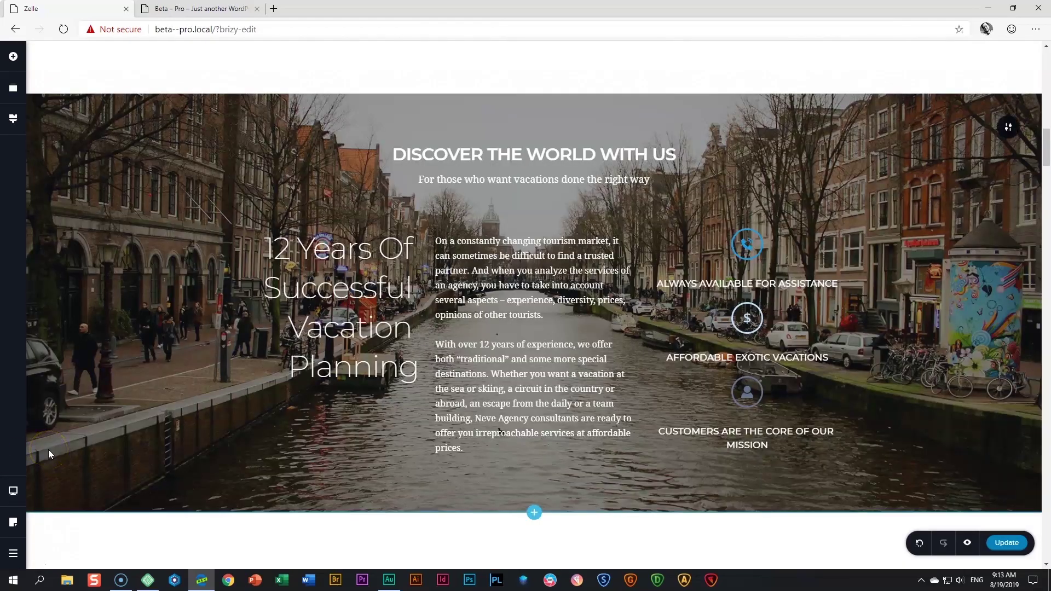